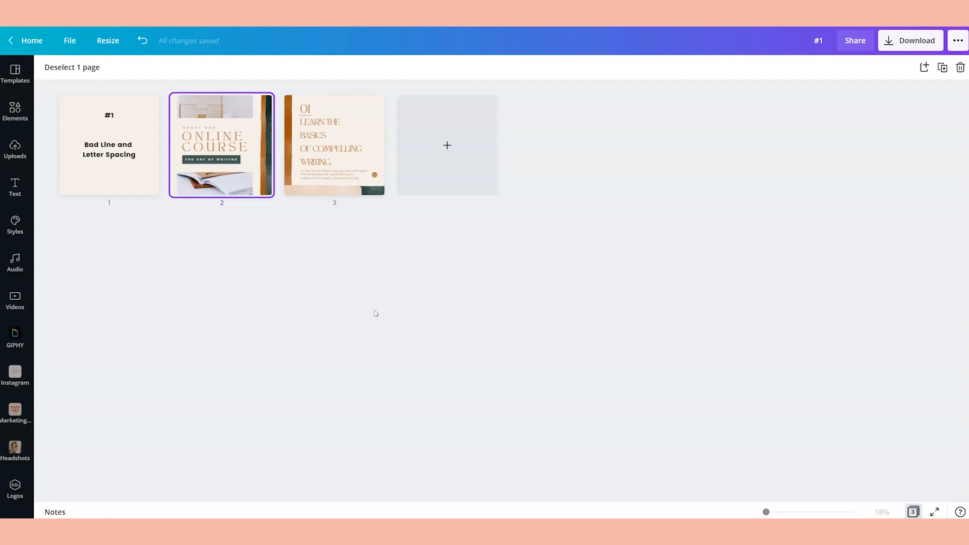
- Set the ONLINE COURSE heading on page 2 to a letter spacing of 109 and a line spacing of 1.33
left_click(296, 194)
double_click(237, 166)
left_click(593, 247)
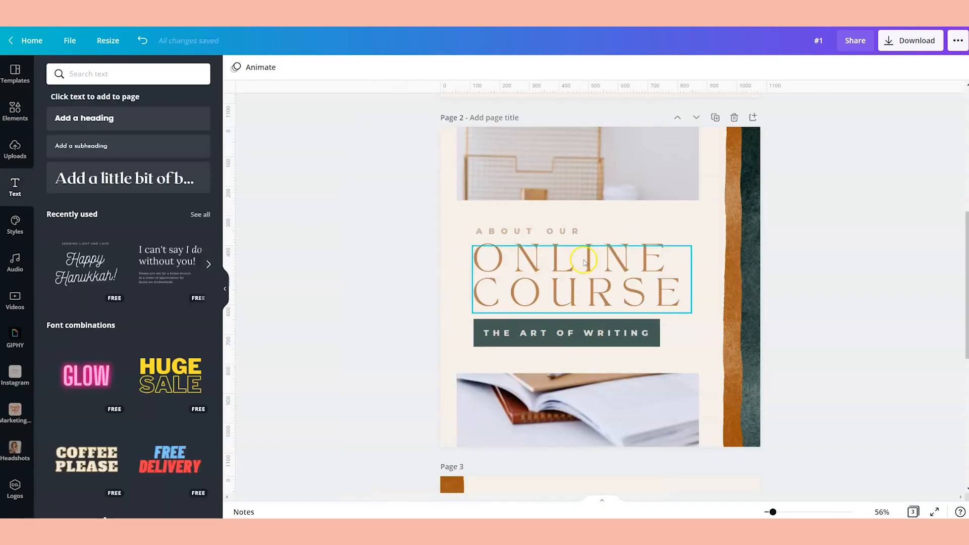
left_click(583, 261)
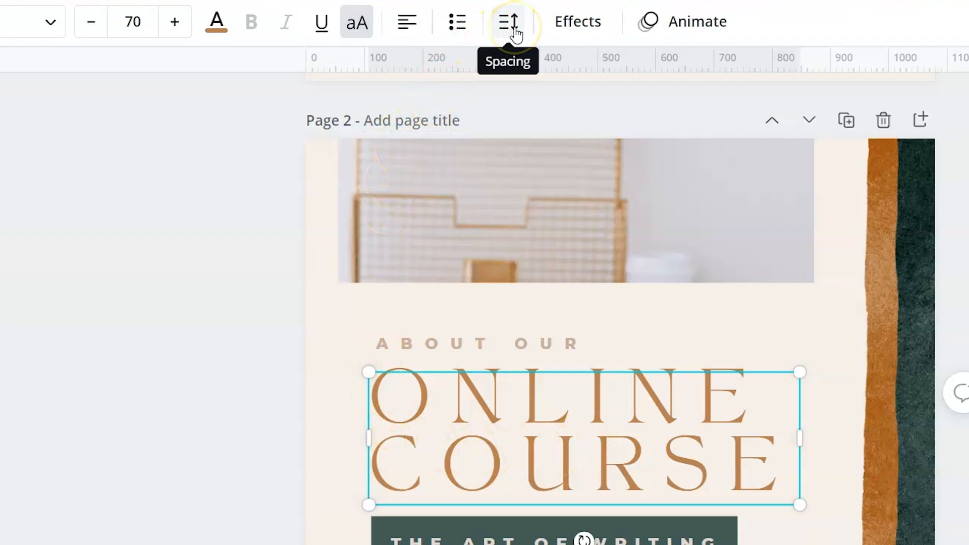
left_click(546, 70)
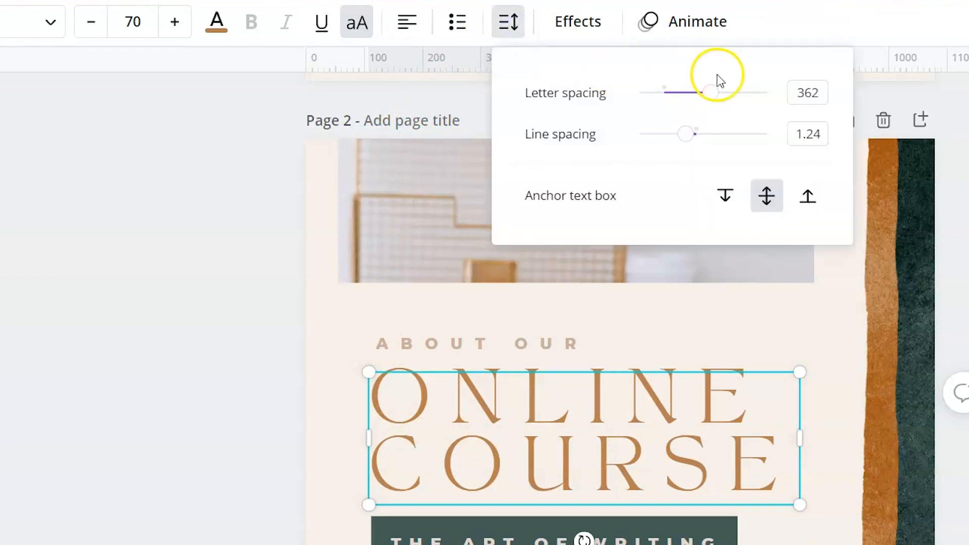
left_click_drag(707, 95, 680, 98)
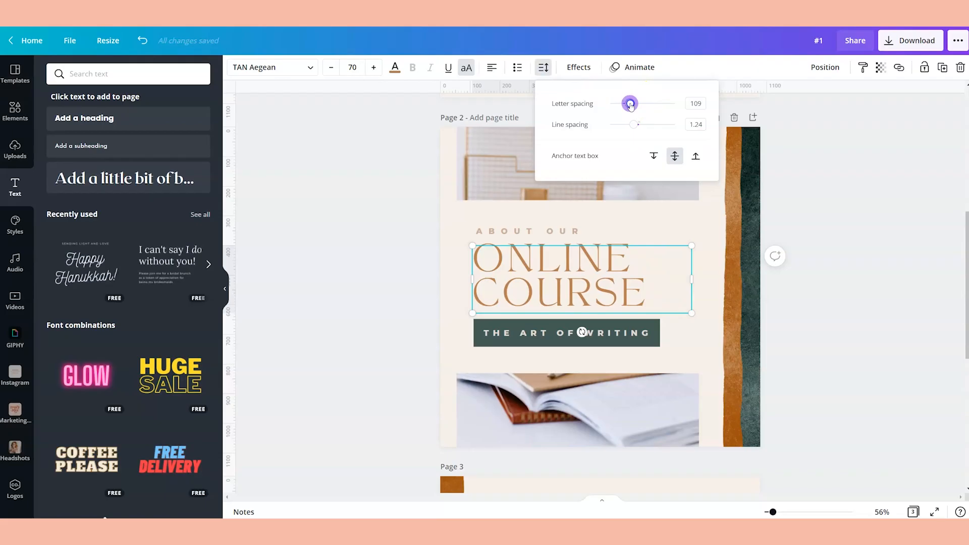
left_click_drag(634, 124, 637, 124)
left_click(693, 103)
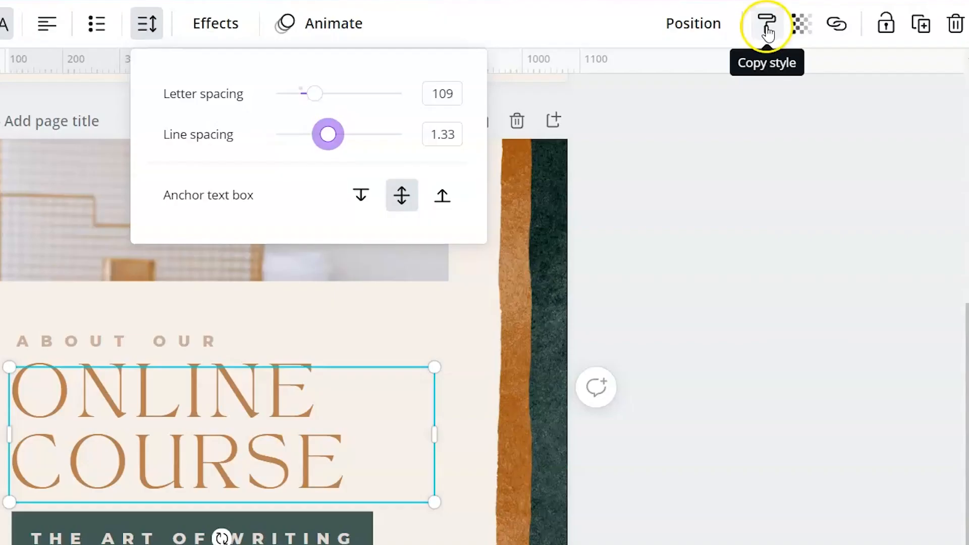
- Copy the ONLINE COURSE heading's text style onto the LEARN THE BASICS OF COMPELLING WRITING heading on page 3
left_click(860, 69)
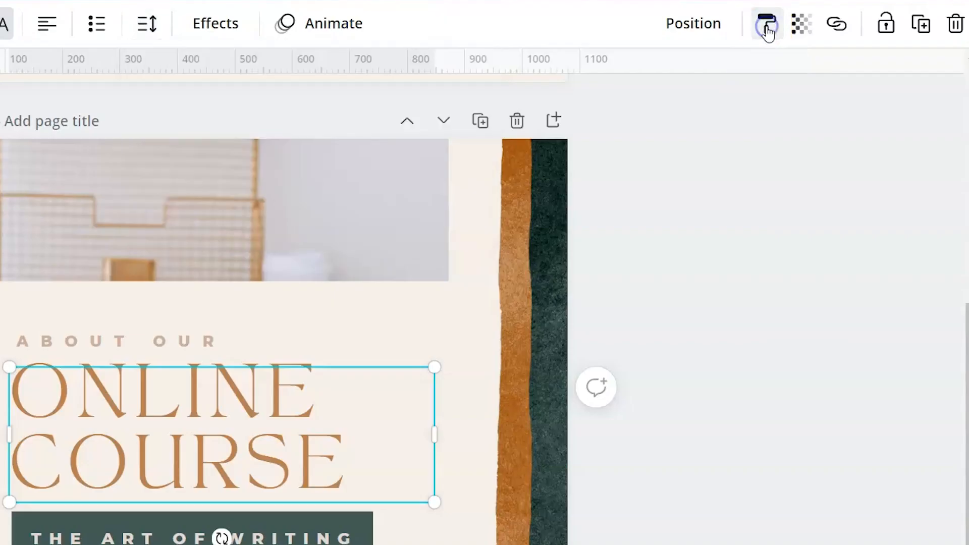
scroll(701, 290, "down", 5)
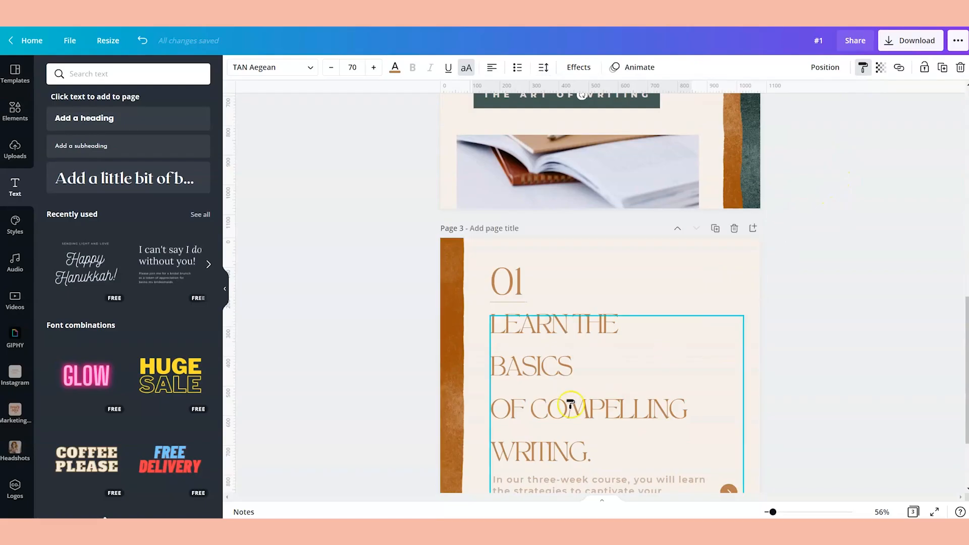
left_click(527, 387)
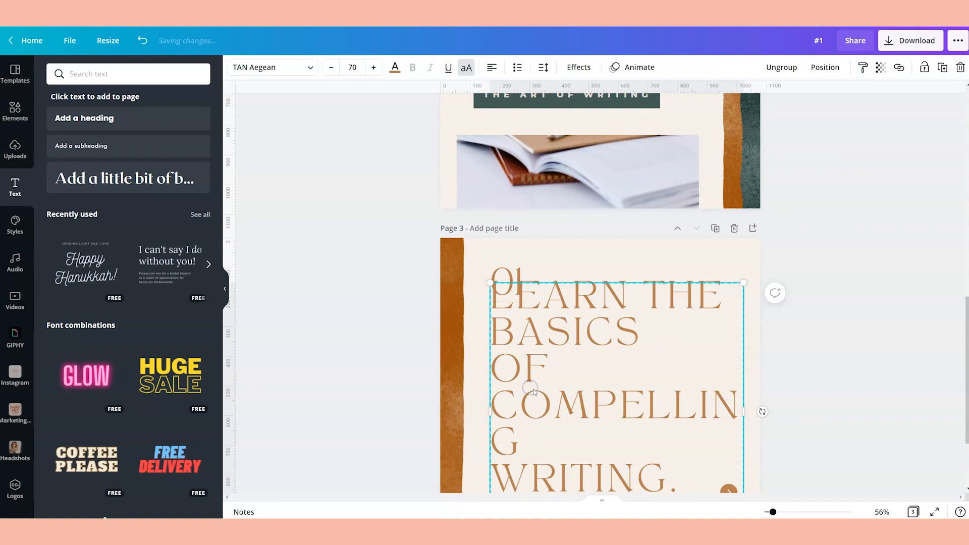
- Reduce the page 3 heading's font size to 48 and deselect it
scroll(664, 328, "down", 2)
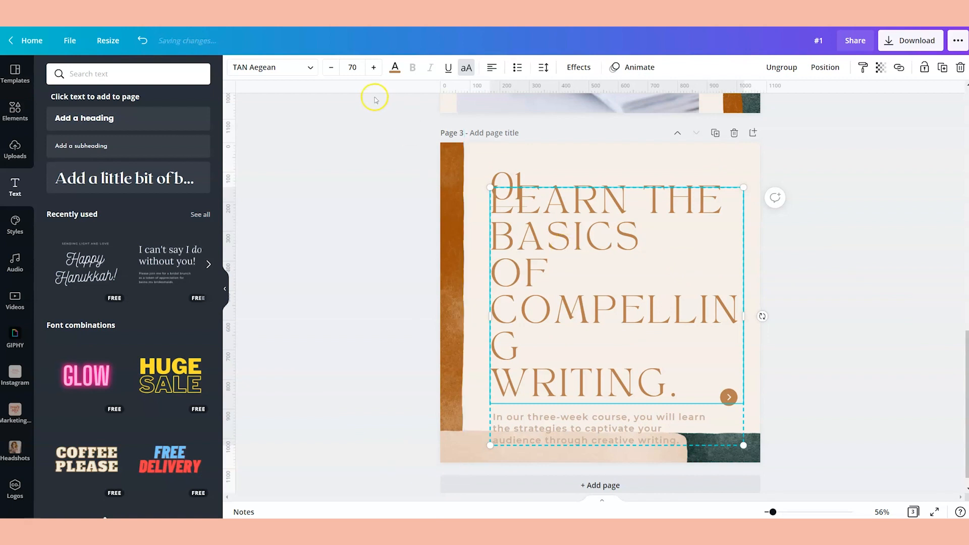
left_click(353, 66)
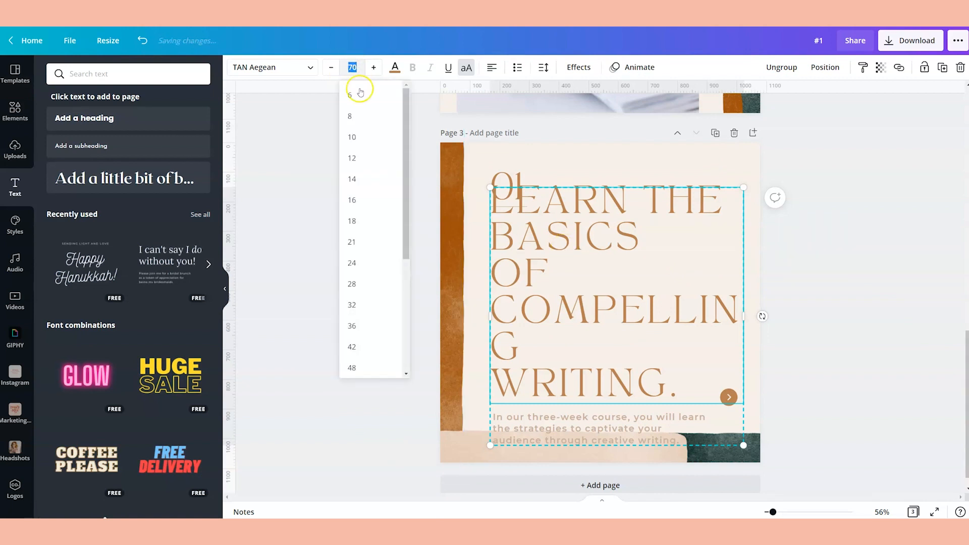
left_click(360, 300)
left_click(353, 67)
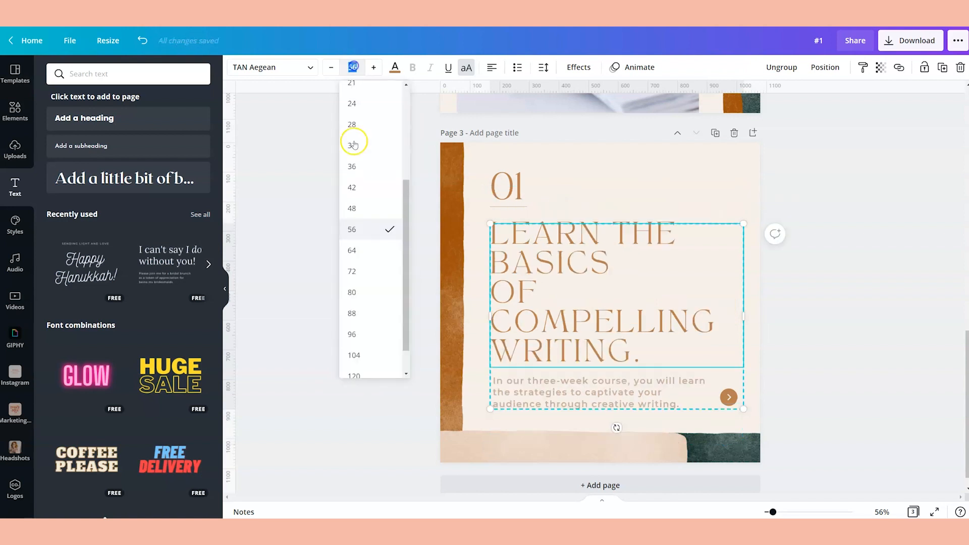
left_click(358, 212)
left_click(356, 245)
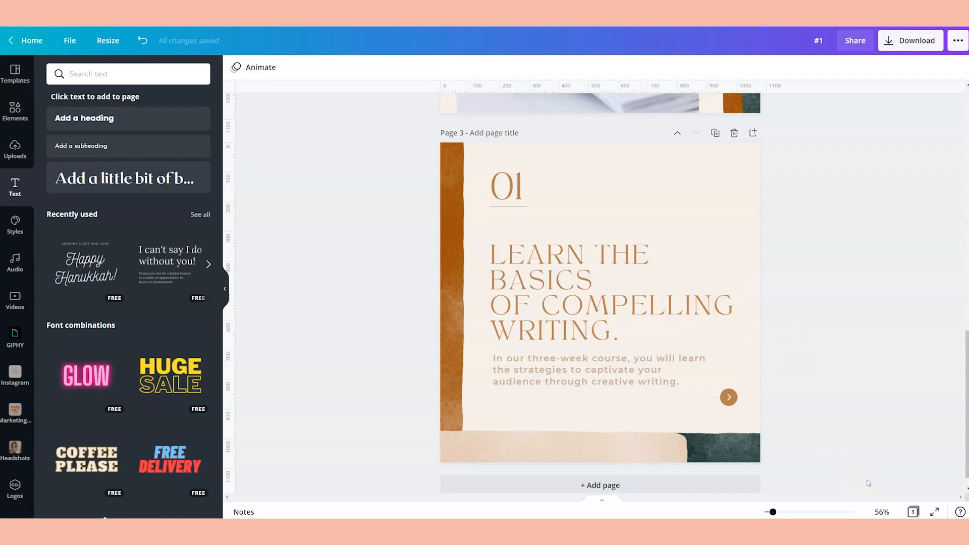
- Go to the Useful Tips for Healthy Skin graphic on page 2 of the misaligned-elements example
left_click(912, 511)
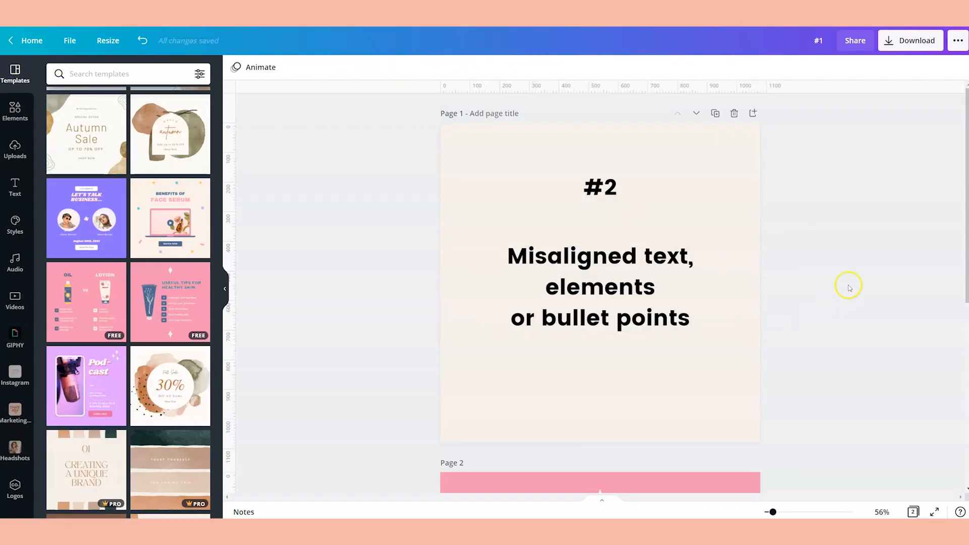
scroll(845, 282, "down", 4)
scroll(828, 221, "down", 3)
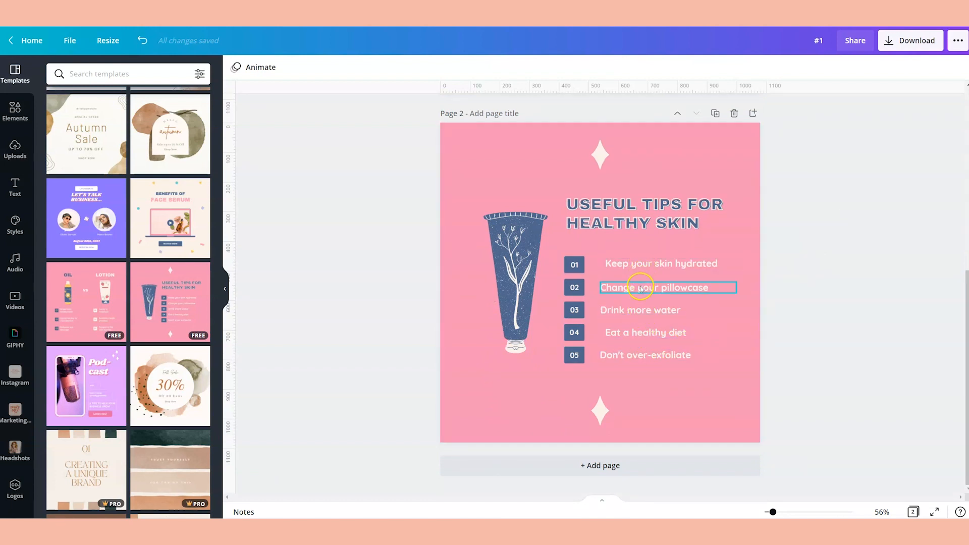
left_click(640, 359)
left_click(639, 329, "shift")
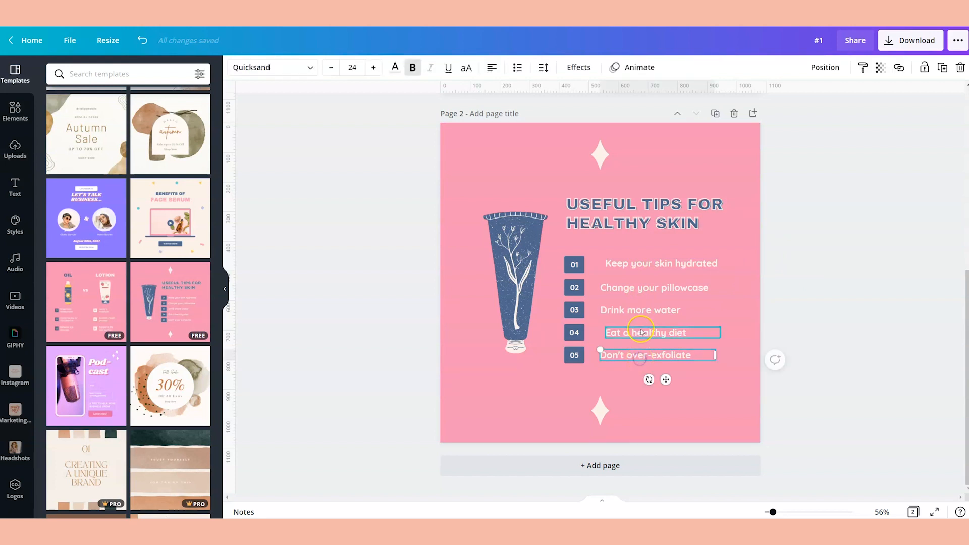
left_click(640, 310, "shift")
left_click(643, 289, "shift")
left_click(647, 267, "shift")
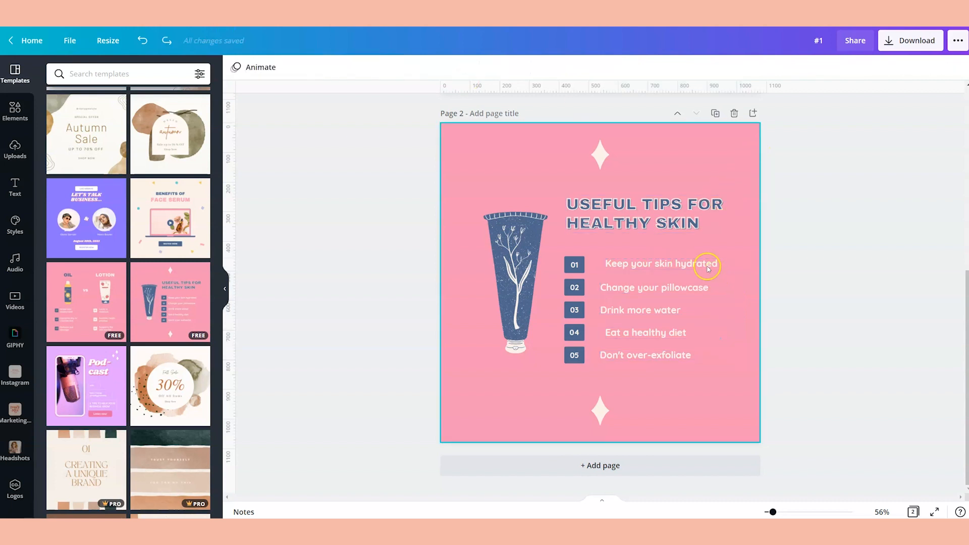
- Align the left edges of the five tip texts, from "Keep your skin hydrated" to "Don't over-exfoliate"
left_click(708, 266)
left_click(700, 290, "shift")
left_click(673, 313, "shift")
left_click(671, 333, "shift")
left_click(631, 354, "shift")
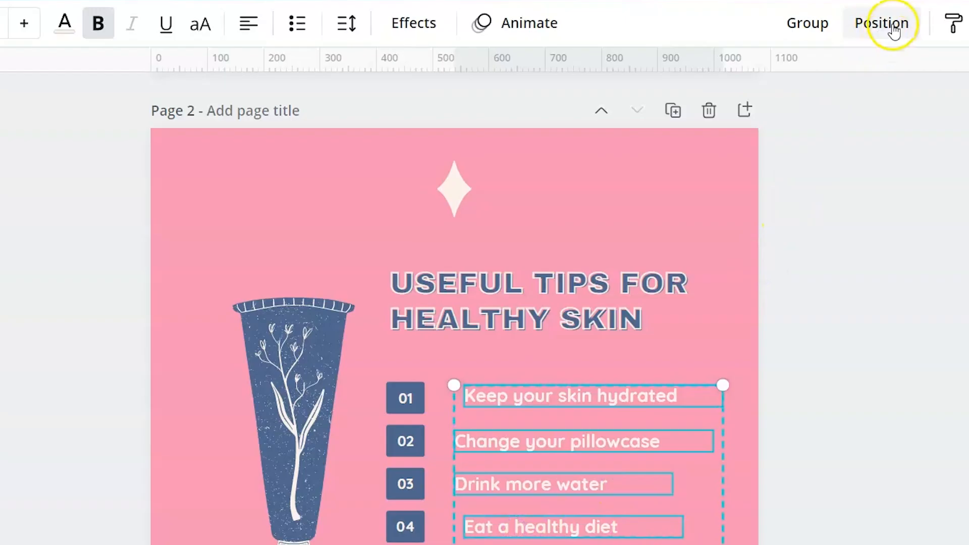
left_click(830, 70)
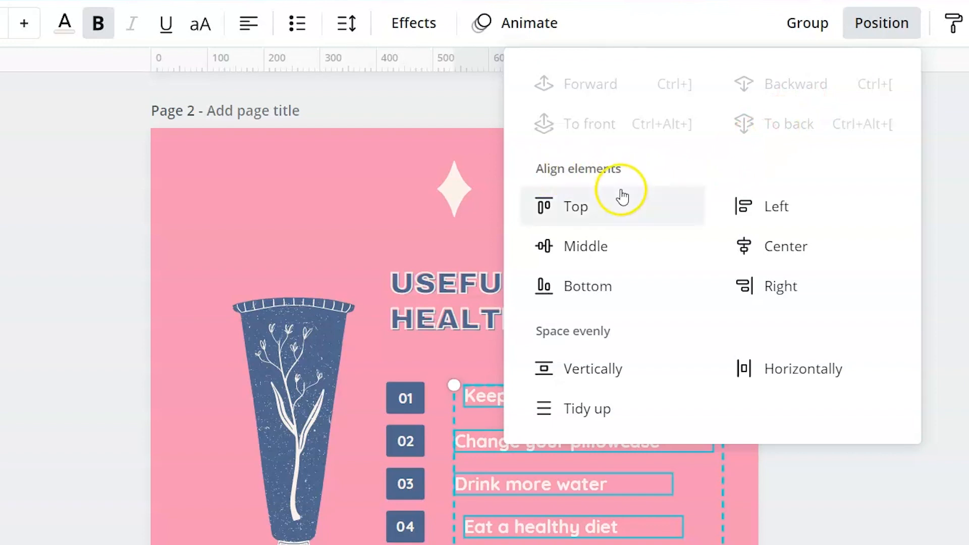
left_click(760, 208)
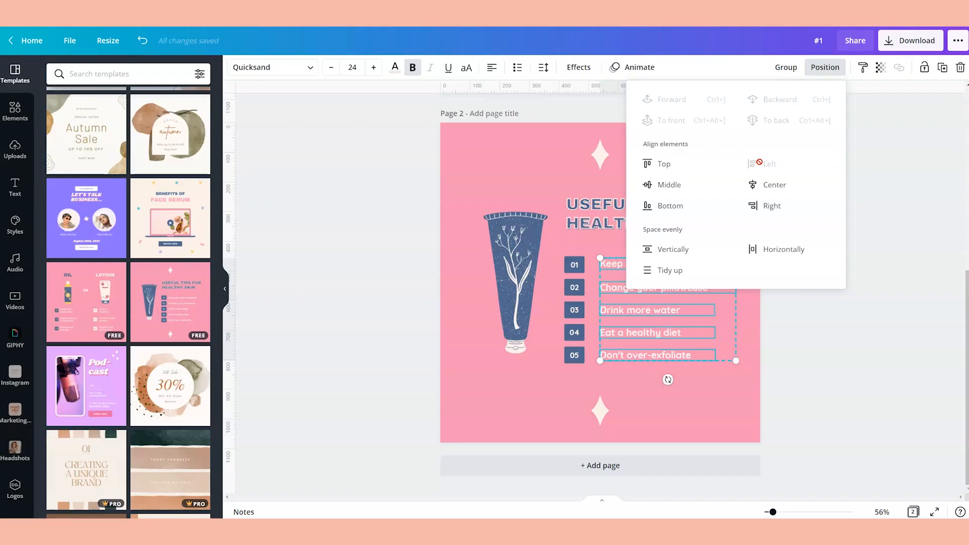
- Reselect the five tip texts together and review the available element alignment and even-spacing options
left_click(746, 377)
left_click(813, 341)
left_click(657, 267)
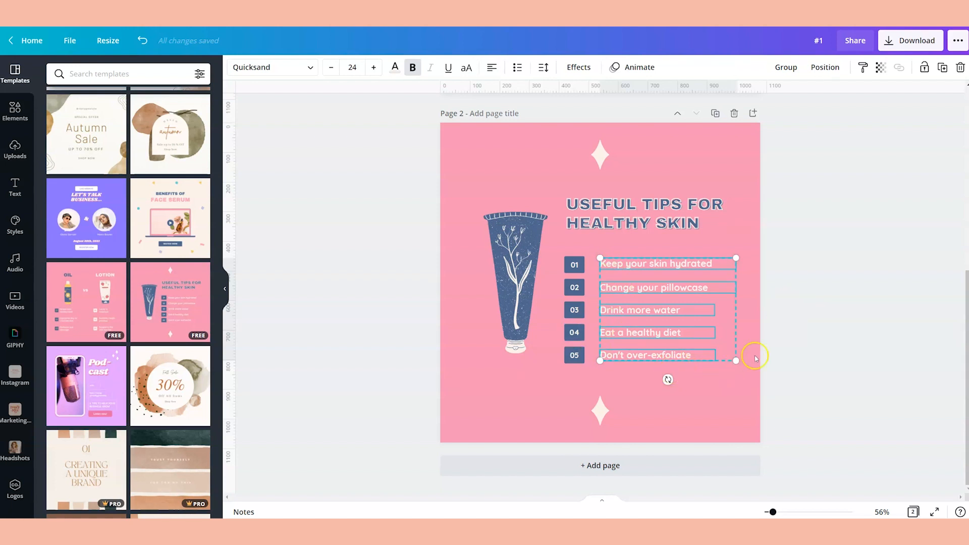
left_click(789, 354)
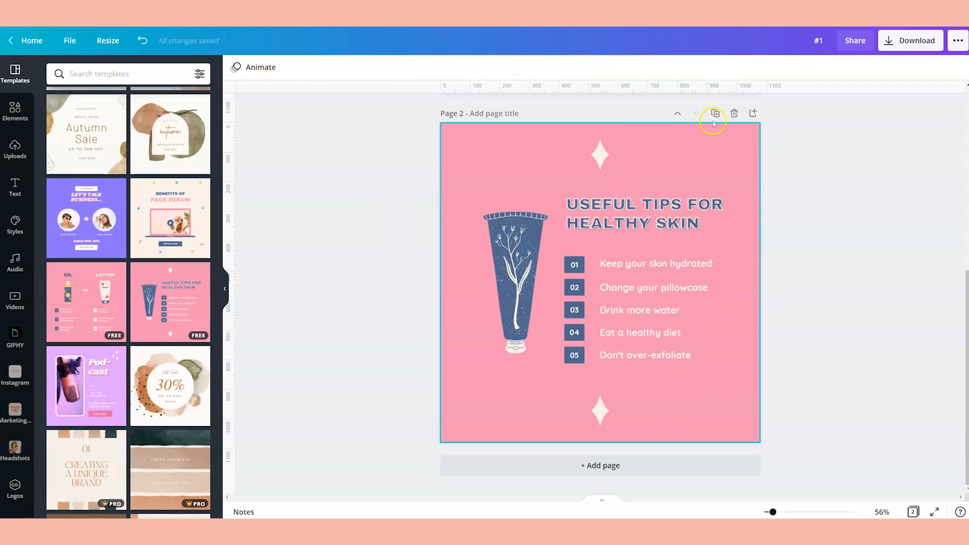
left_click_drag(801, 366, 649, 250)
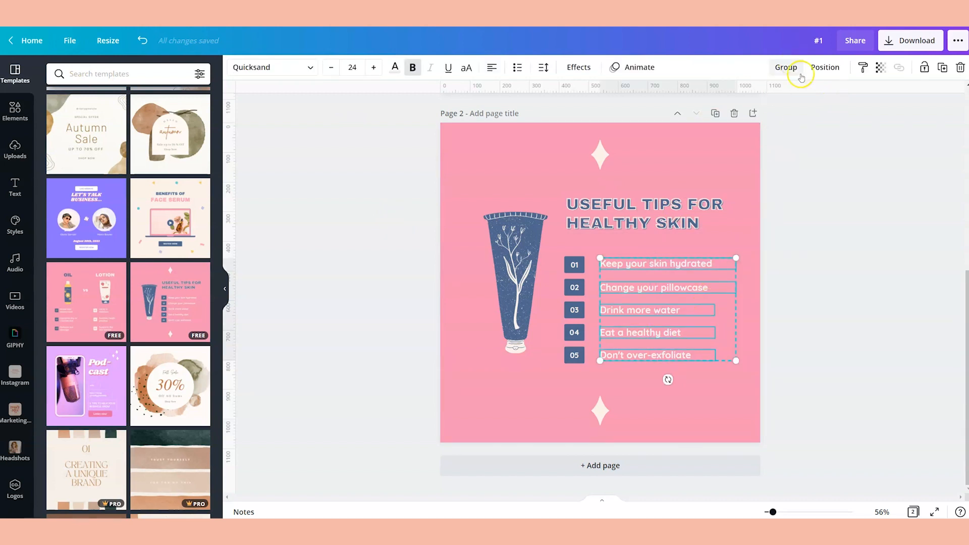
left_click(822, 71)
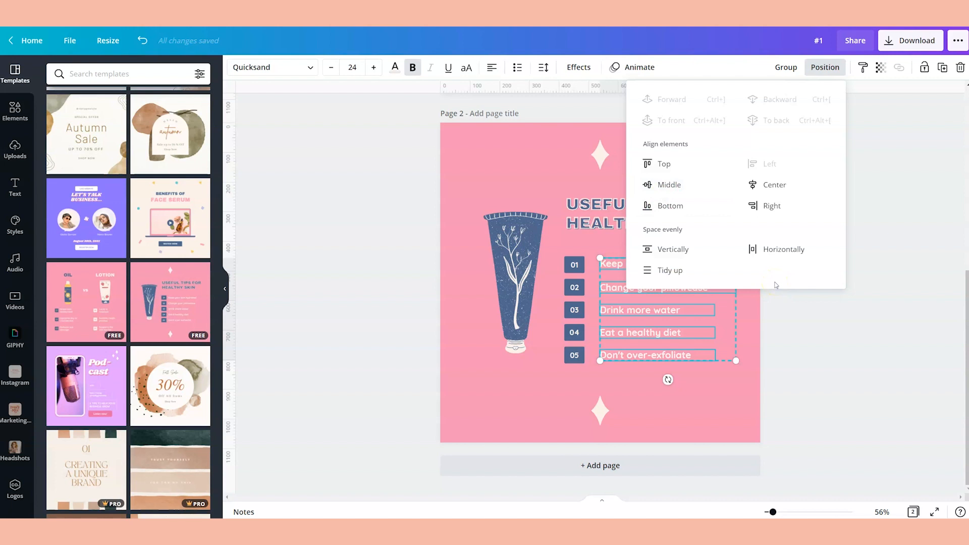
left_click(716, 207)
left_click(786, 185)
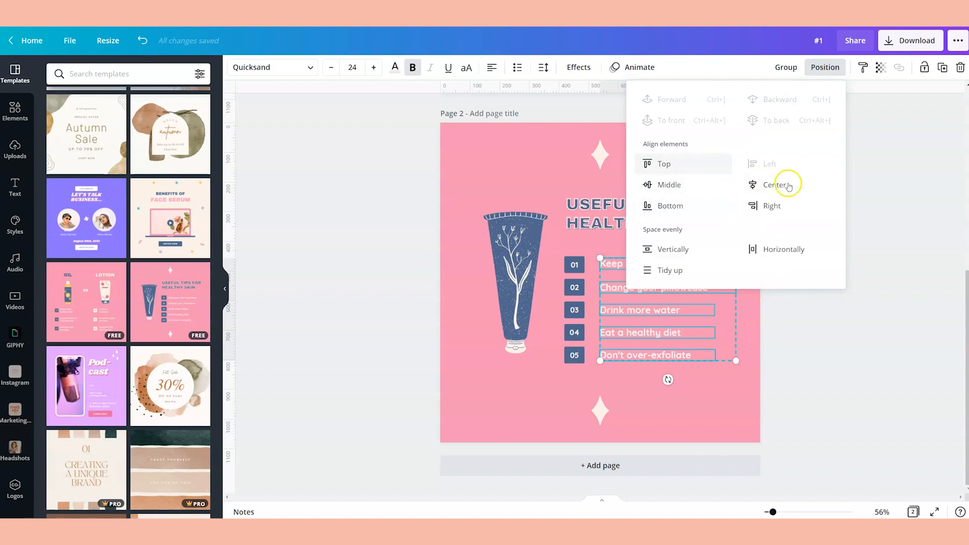
left_click(782, 149)
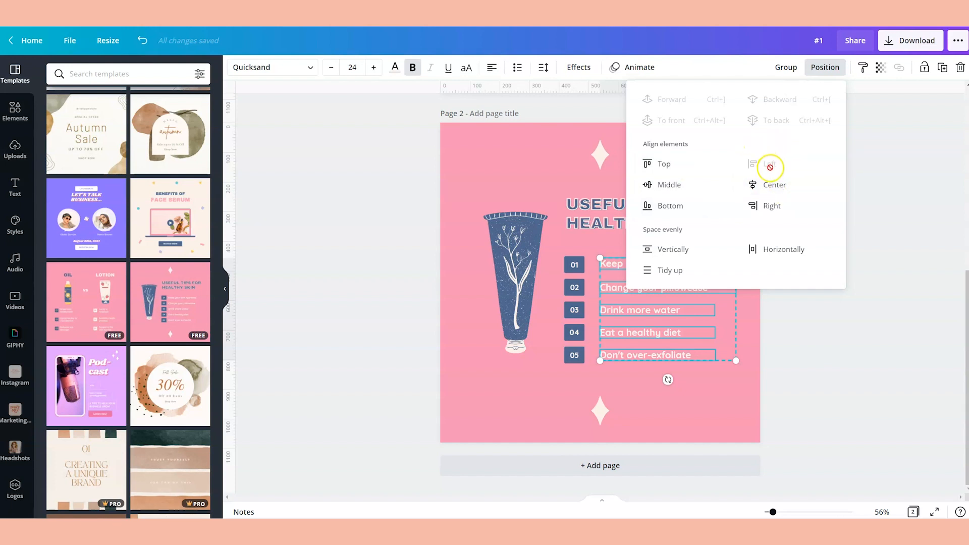
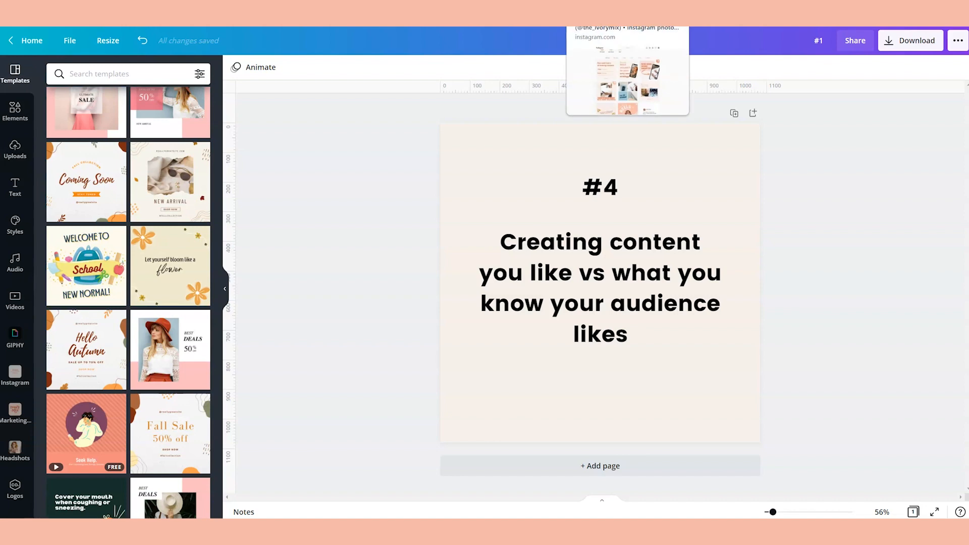
- Switch to the Ivory Mix Instagram profile and look through its post grid for content styles aimed at the audience
left_click(606, 5)
scroll(767, 229, "up", 2)
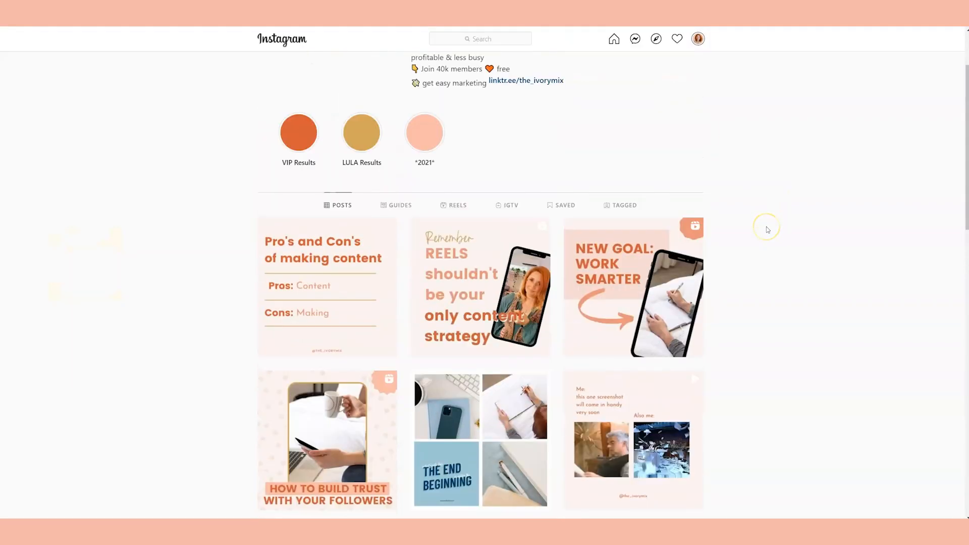
scroll(767, 228, "down", 5)
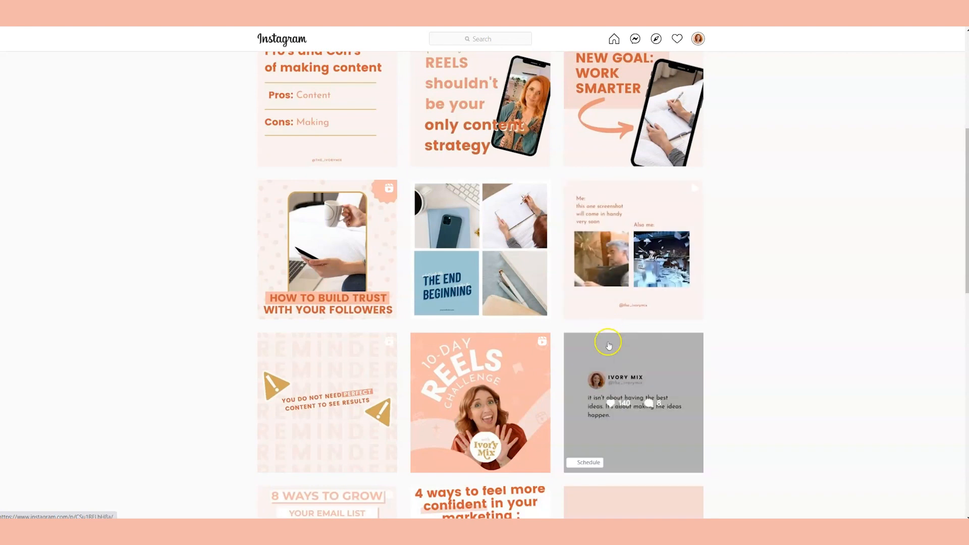
left_click(609, 357)
left_click(770, 294)
scroll(770, 308, "down", 4)
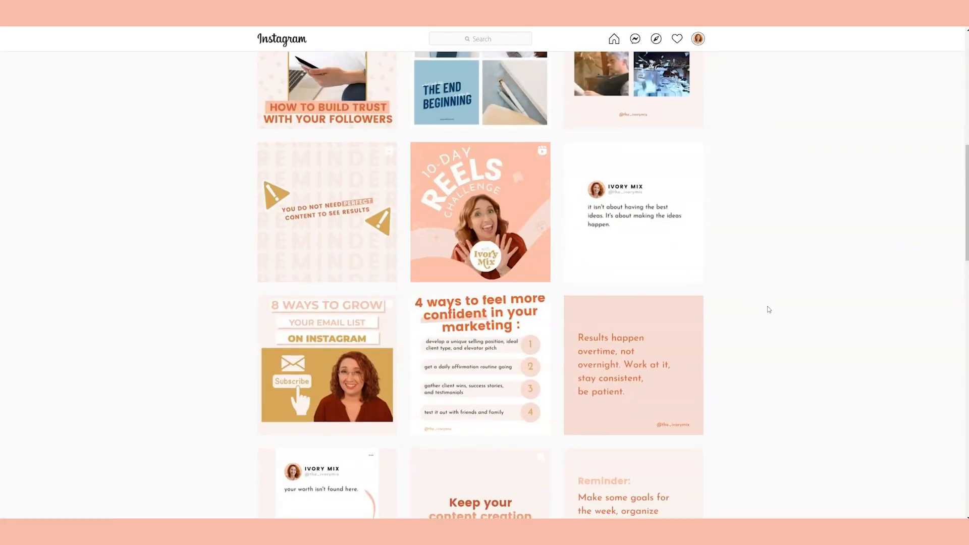
left_click(768, 308)
scroll(766, 312, "down", 2)
scroll(765, 313, "down", 2)
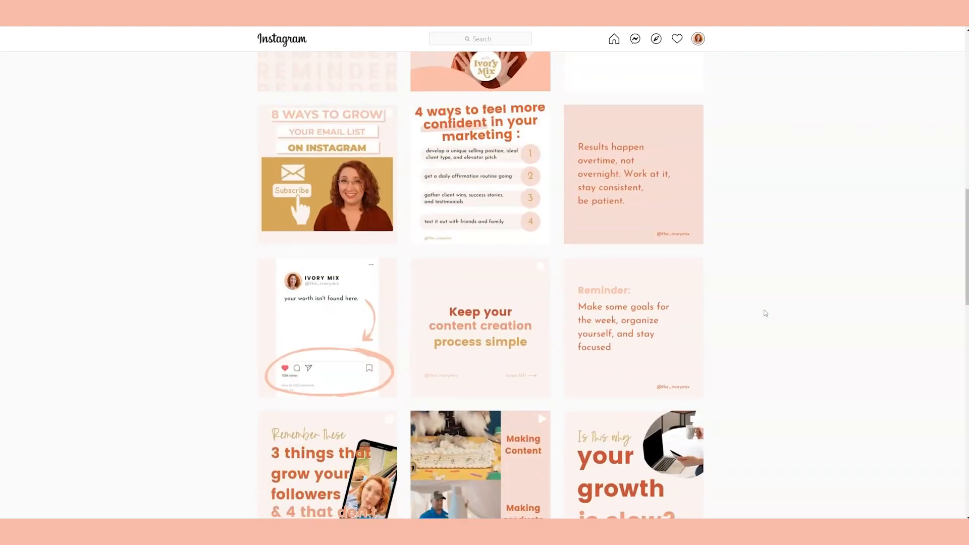
left_click(677, 328)
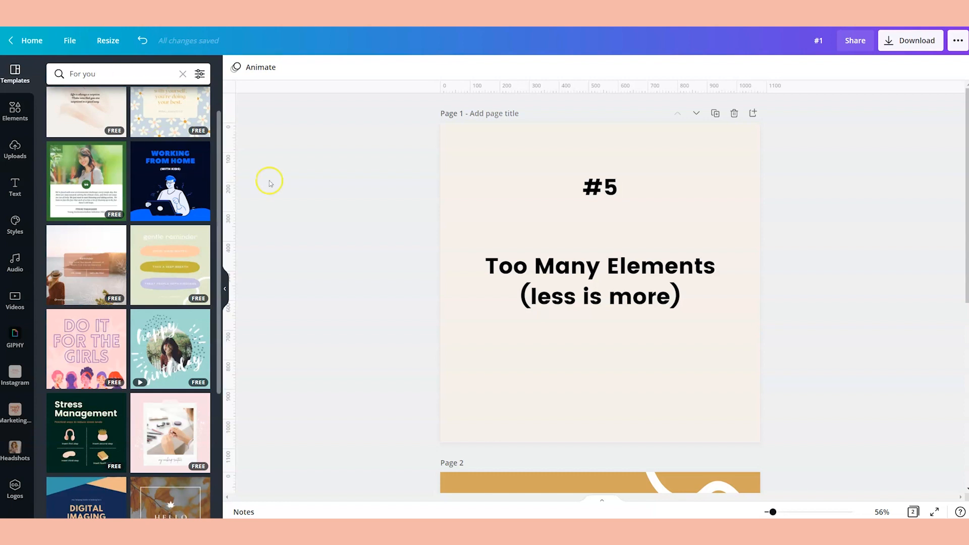
- Delete the white rectangular frame and both wavy white corner lines from the Stress Management graphic on page 2
scroll(826, 233, "down", 5)
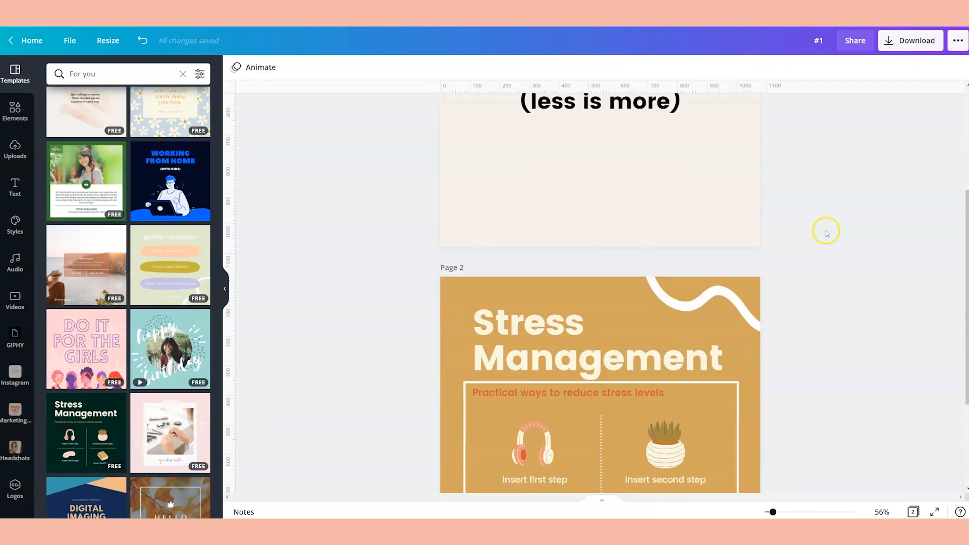
scroll(827, 216, "down", 3)
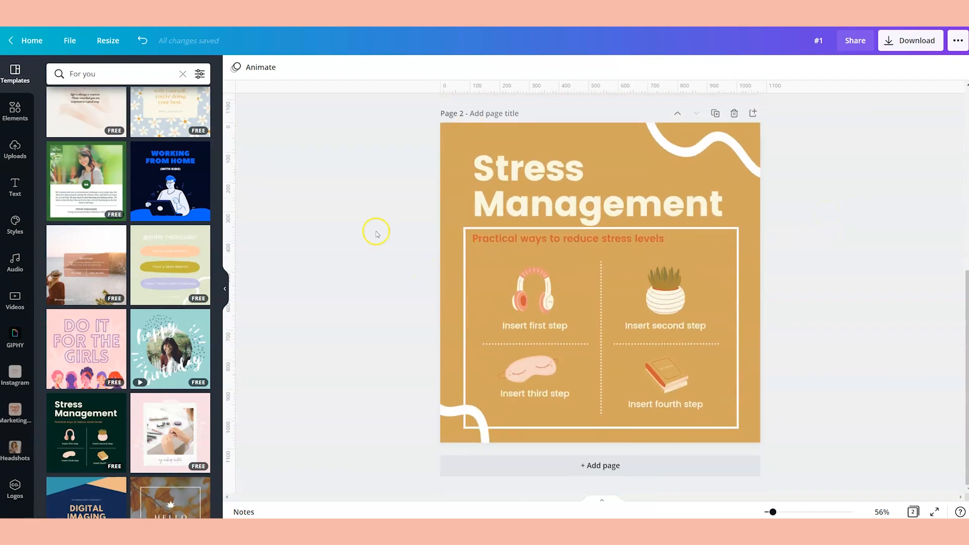
left_click(224, 288)
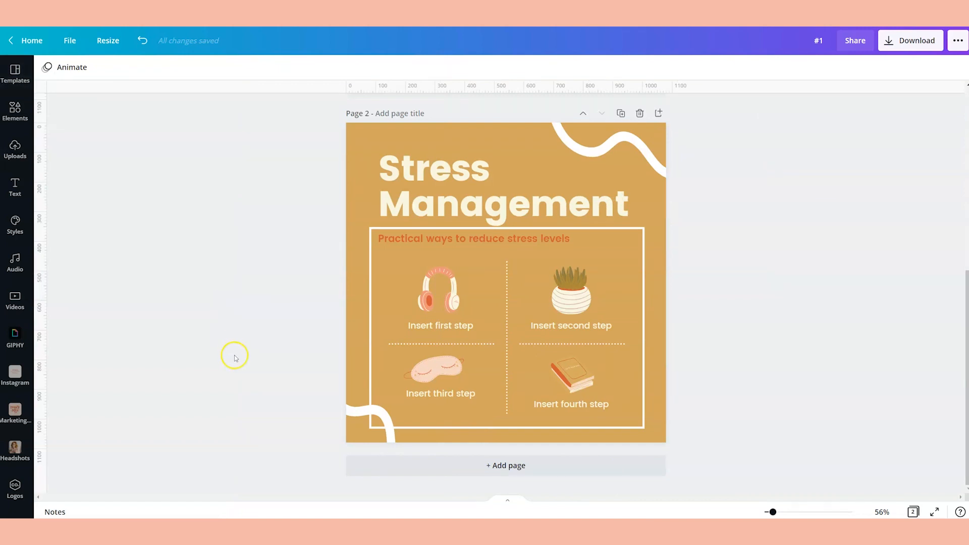
left_click(369, 421)
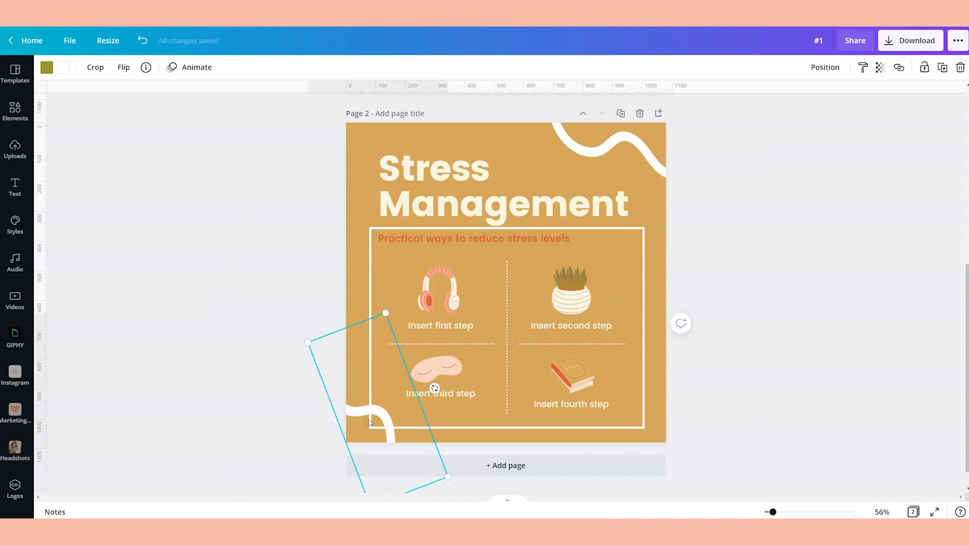
left_click(642, 245)
key("Delete")
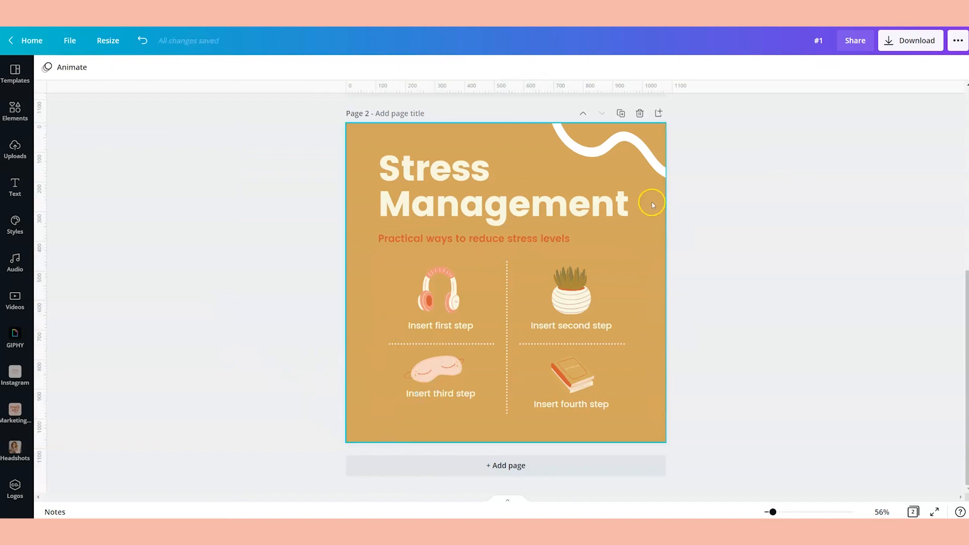
left_click(651, 170)
key("Delete")
left_click(772, 256)
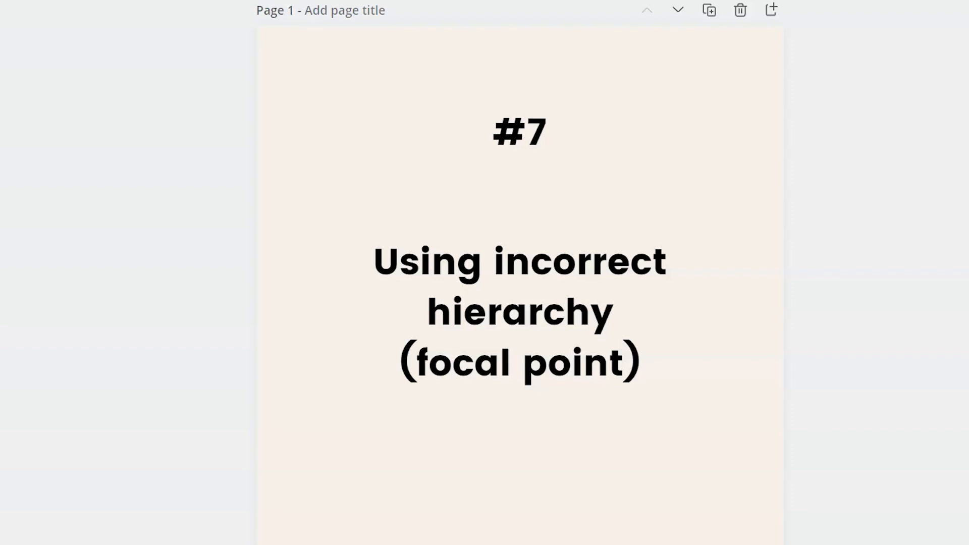
- Look through the Working From Home layouts on pages 2 and 3, and show all pages side by side in a grid to compare them
scroll(913, 169, "down", 5)
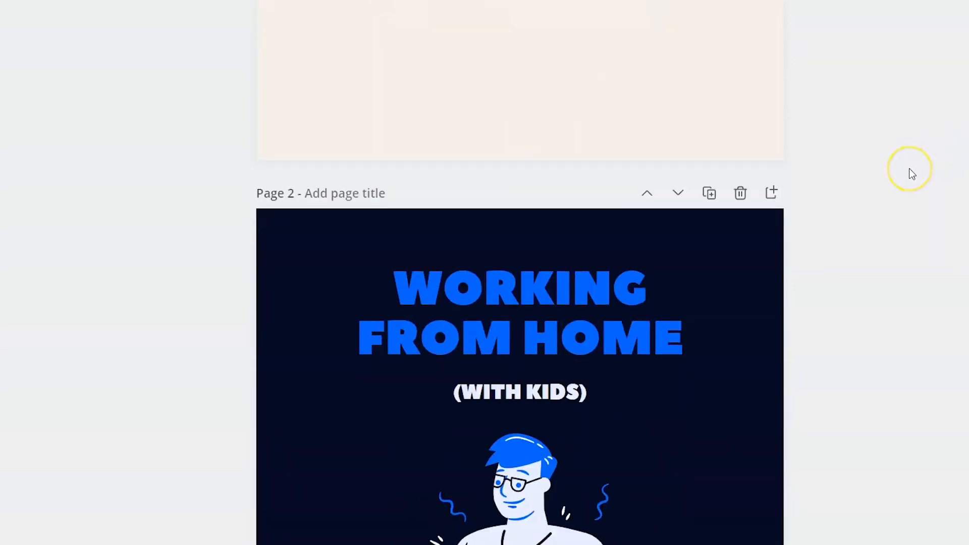
scroll(909, 168, "down", 3)
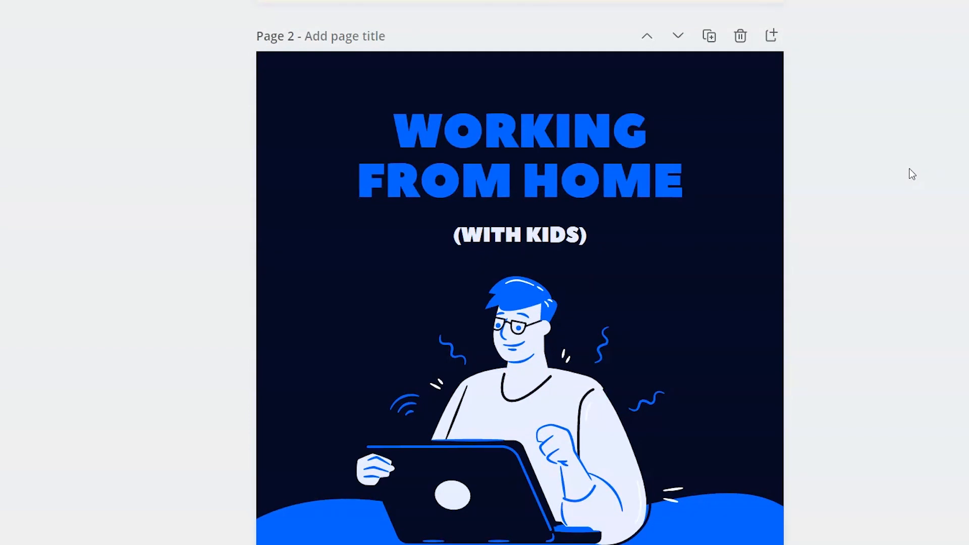
scroll(912, 174, "down", 10)
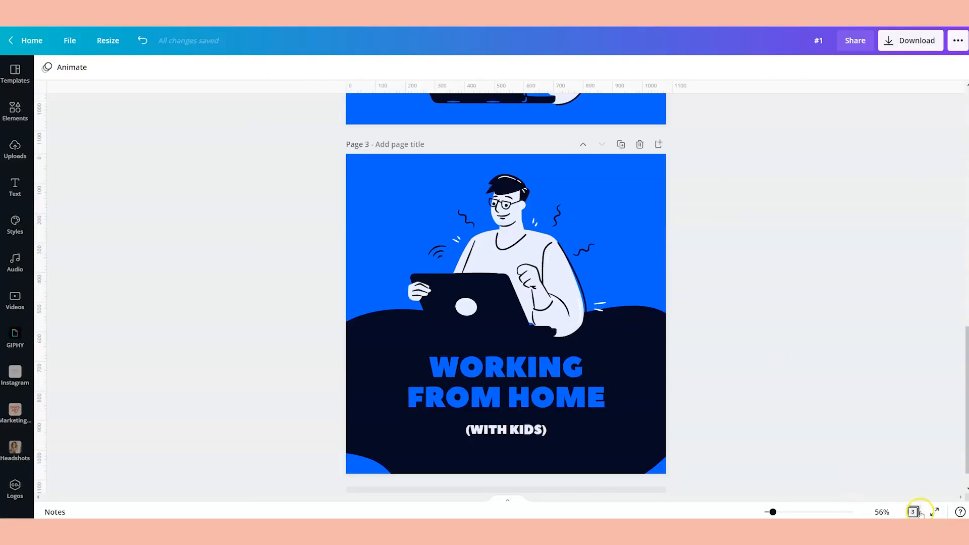
left_click(913, 511)
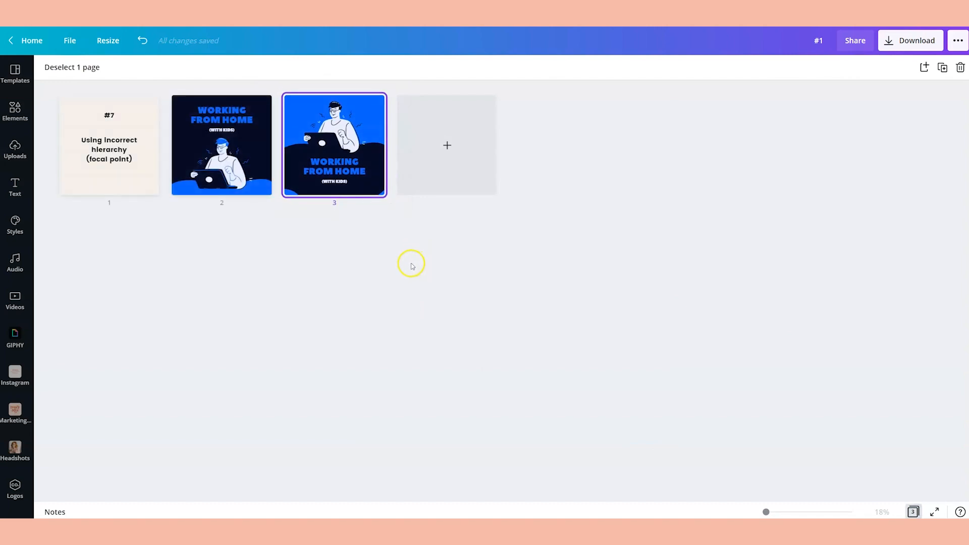